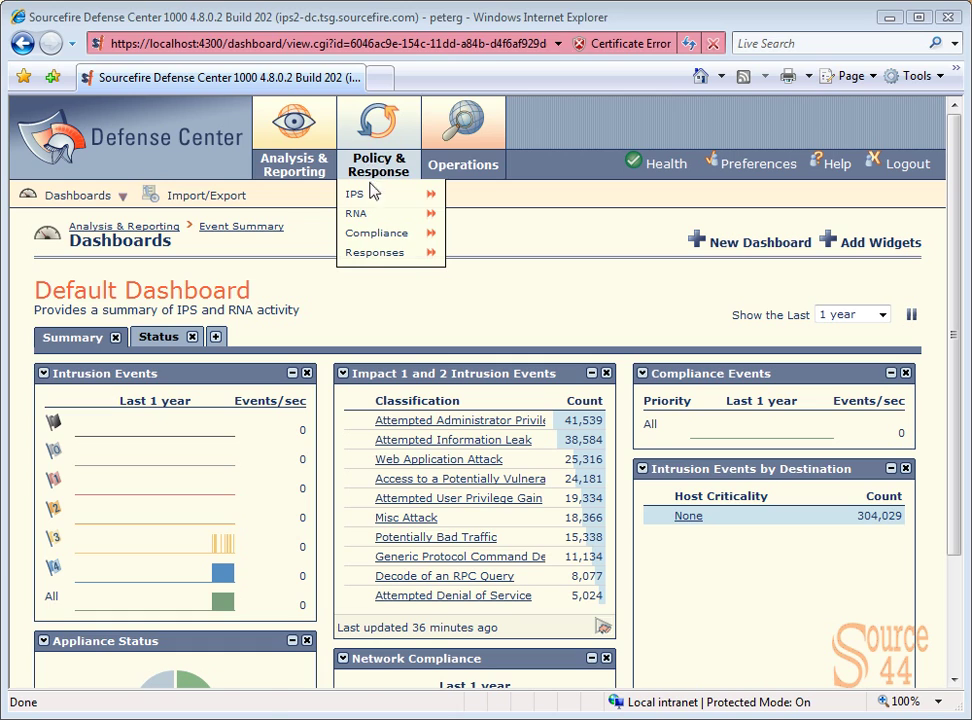
# Open Compliance Policy Management from the Policy & Response menu.
pyautogui.moveTo(375, 233)
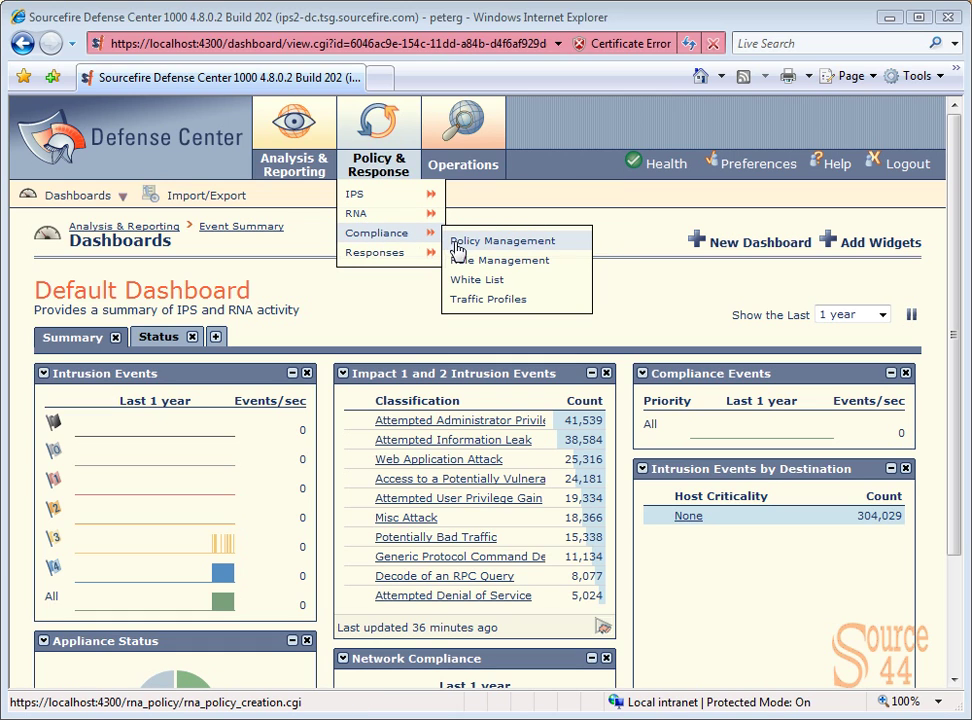
pyautogui.click(457, 243)
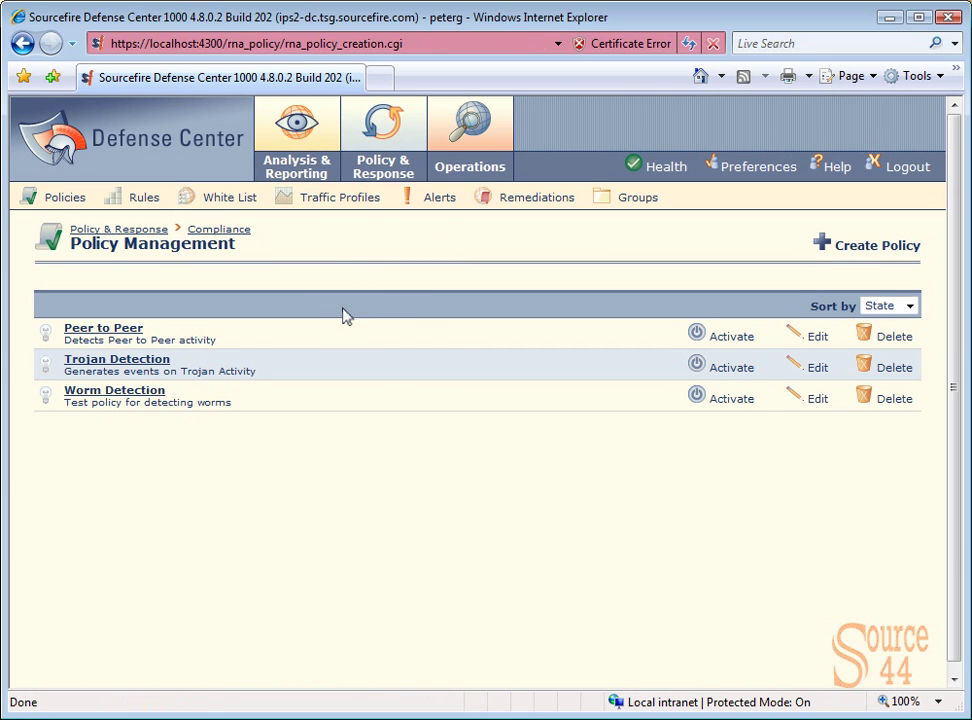
# Create and save a compliance policy 'Spyware Detection' described as 'Detects Spyware'.
pyautogui.click(834, 248)
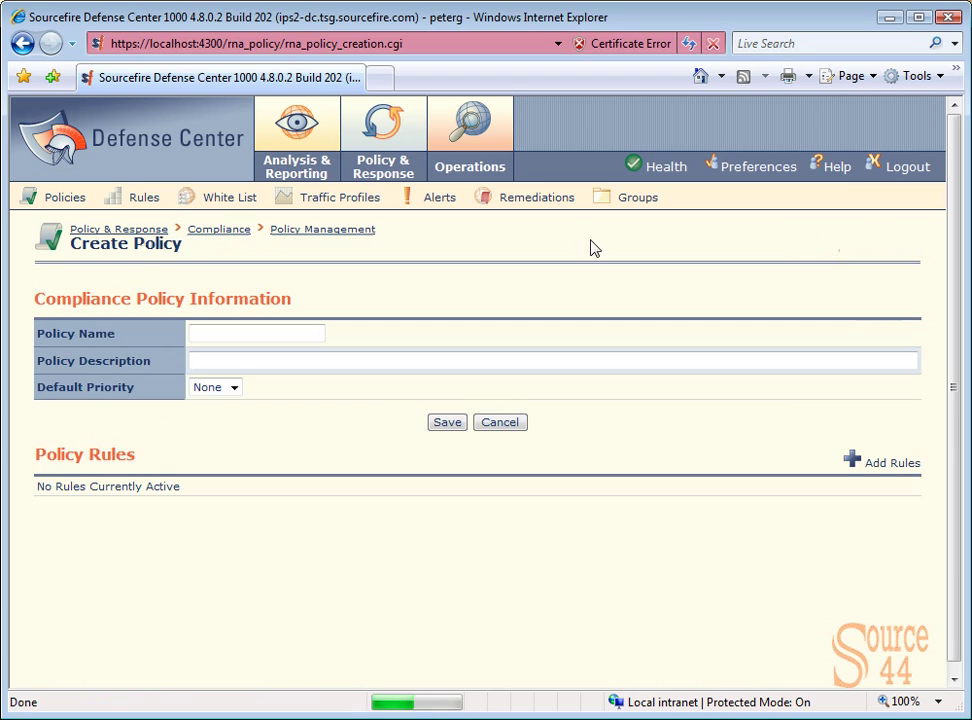
pyautogui.click(307, 332)
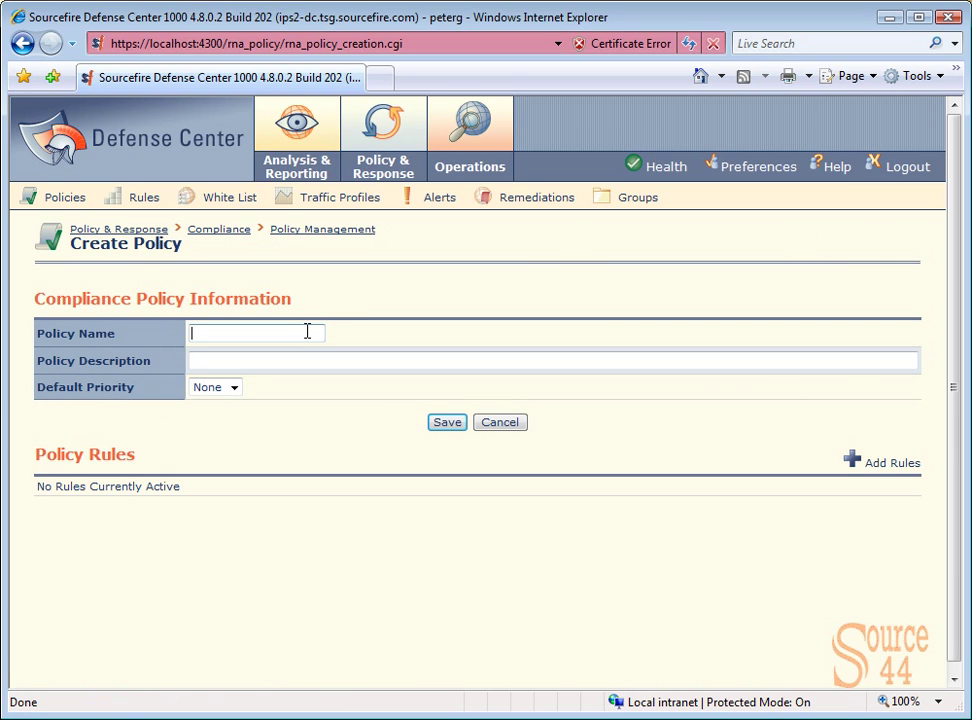
pyautogui.write('Spyware Detection')
pyautogui.press('Tab')
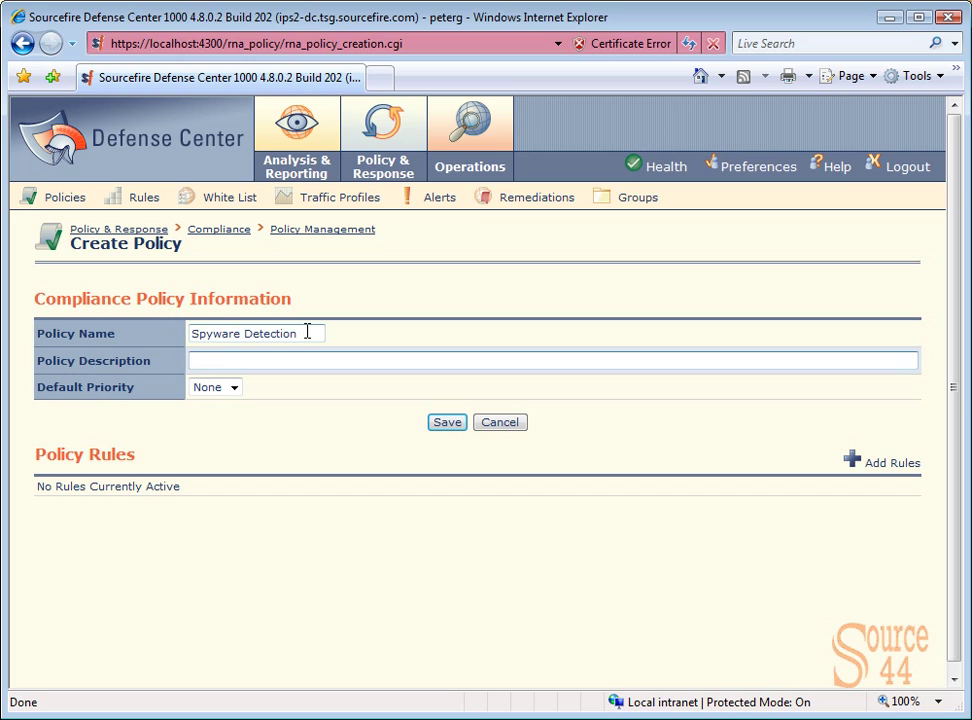
pyautogui.write('Detects Spyware')
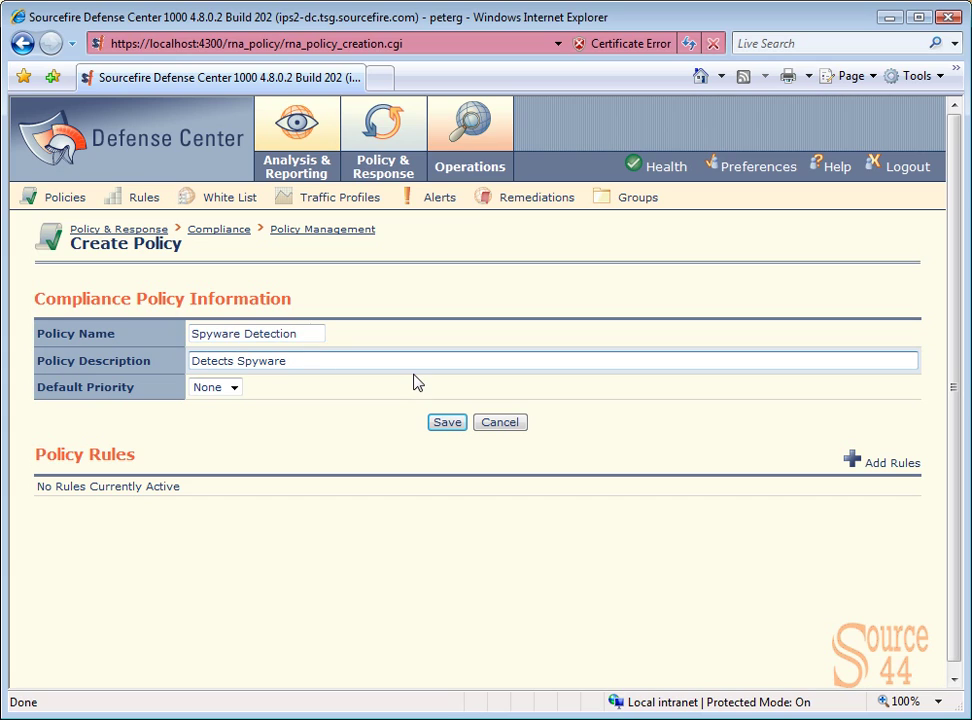
pyautogui.click(450, 424)
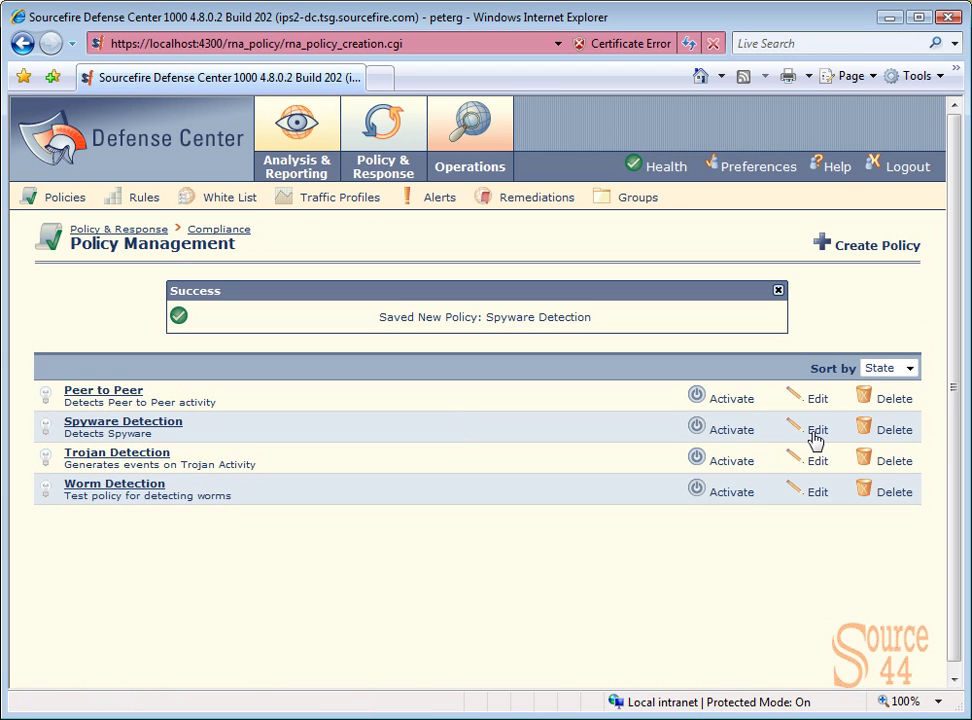
# Edit Spyware Detection, then start a new rule from compliance Rule Management.
pyautogui.click(815, 433)
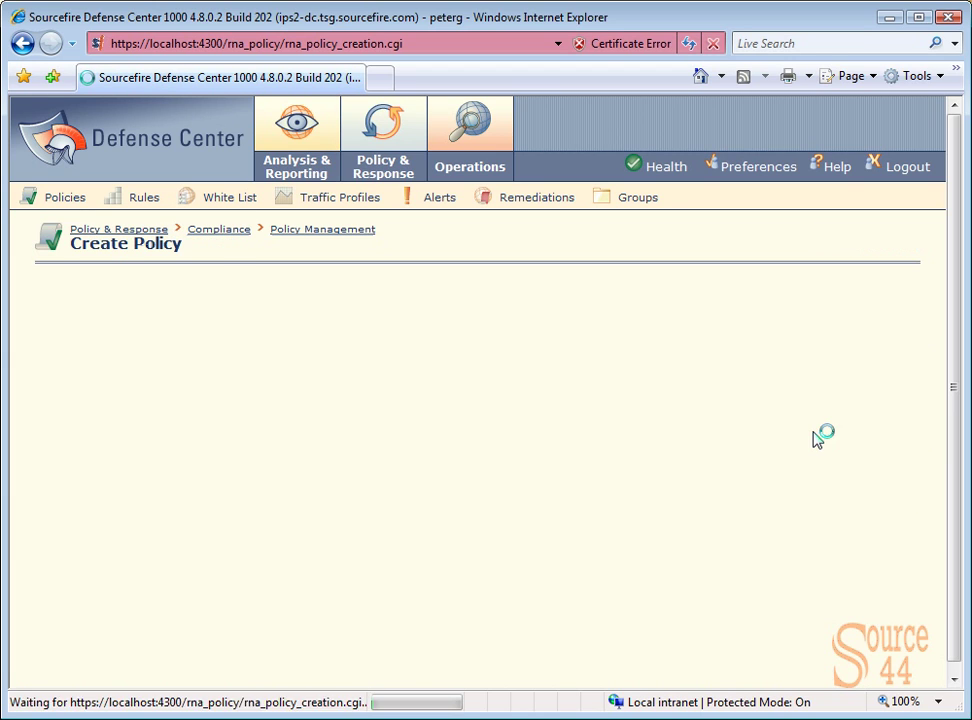
pyautogui.doubleClick(154, 486)
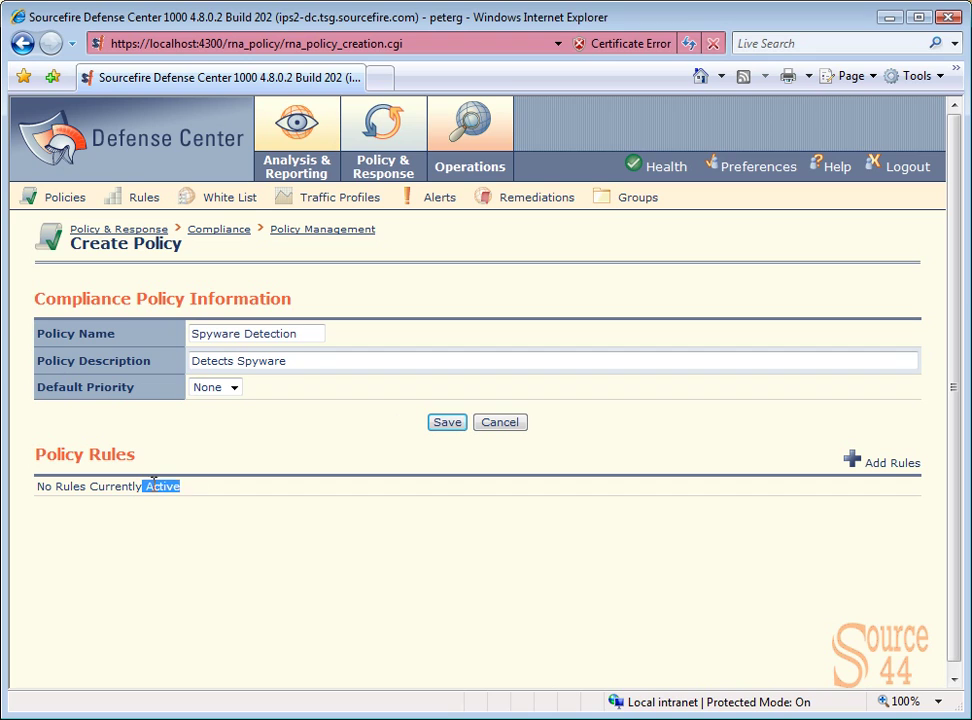
pyautogui.click(191, 486)
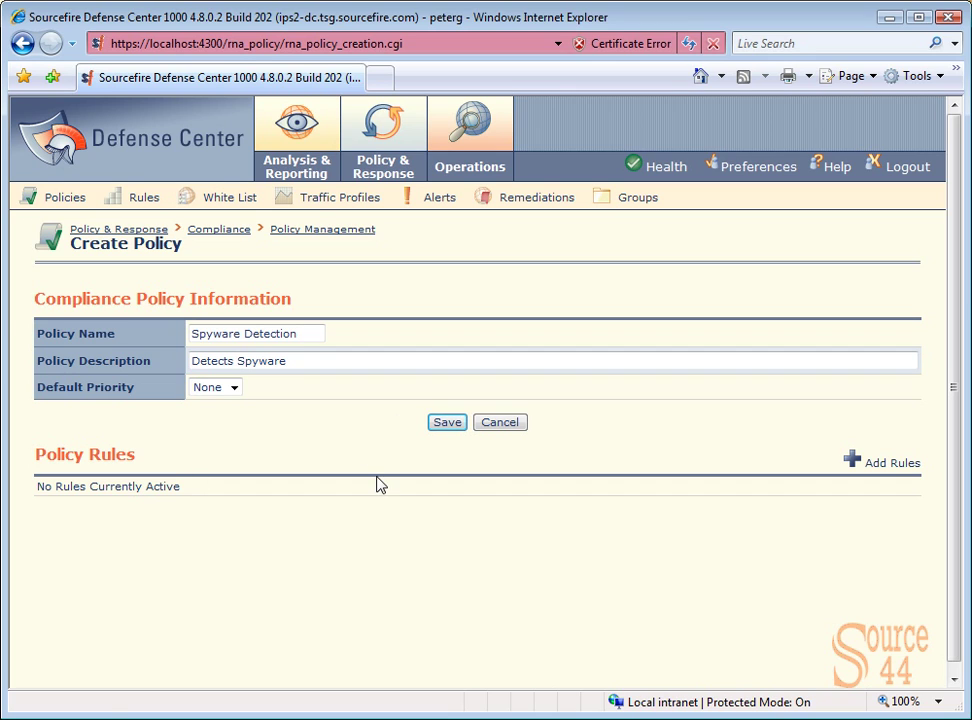
pyautogui.click(142, 201)
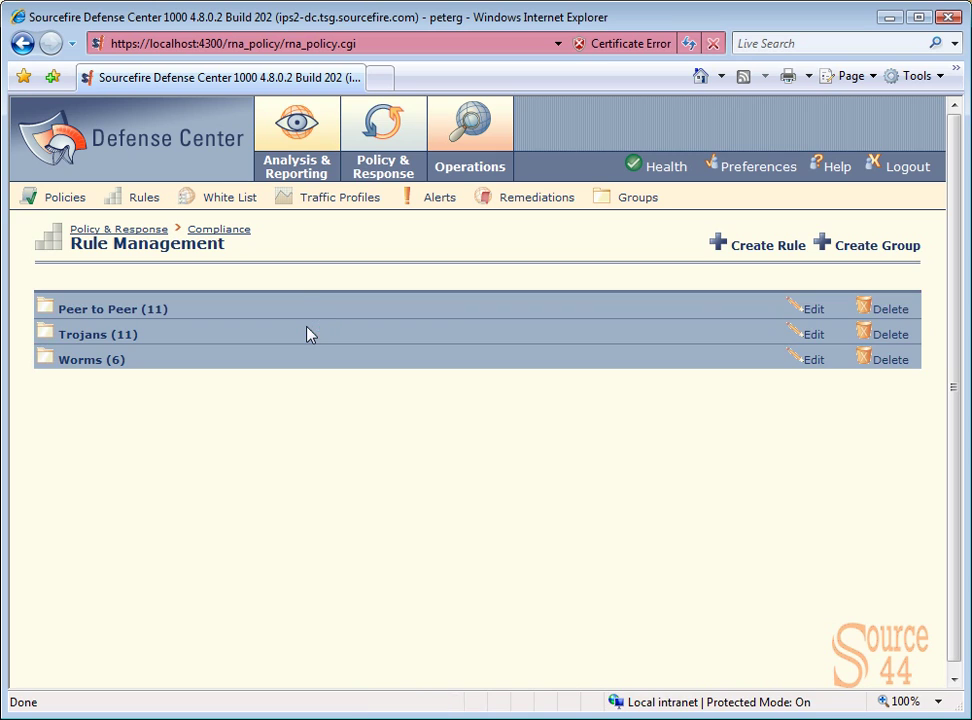
pyautogui.click(754, 258)
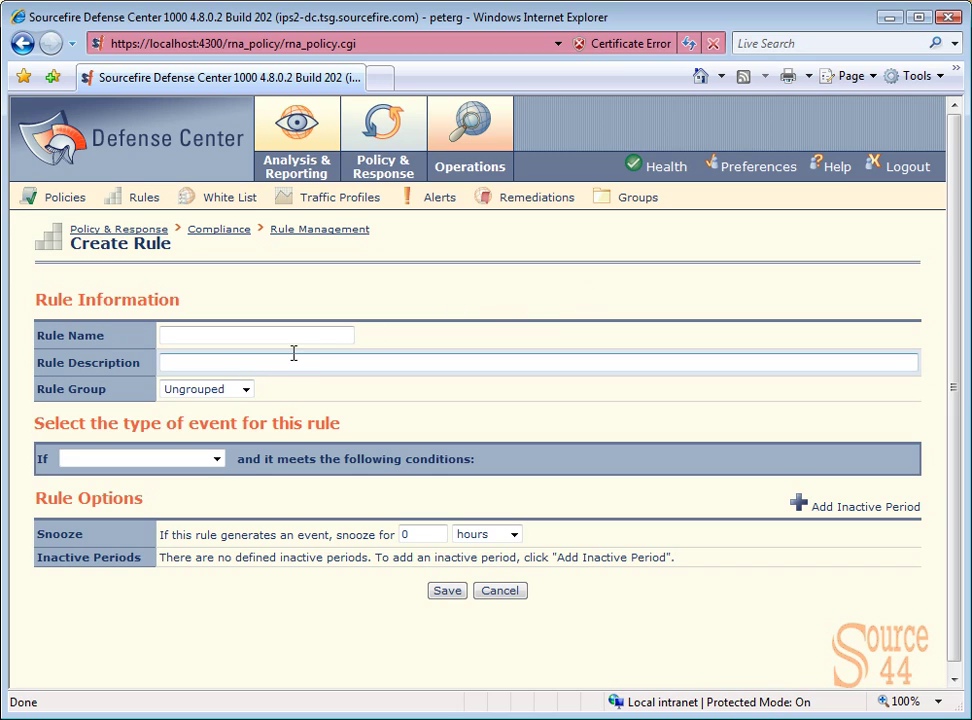
# Name the rule 'New Spyware' with description 'Spyware Bob Detection' and list the trigger event types.
pyautogui.click(293, 341)
pyautogui.write('New ')
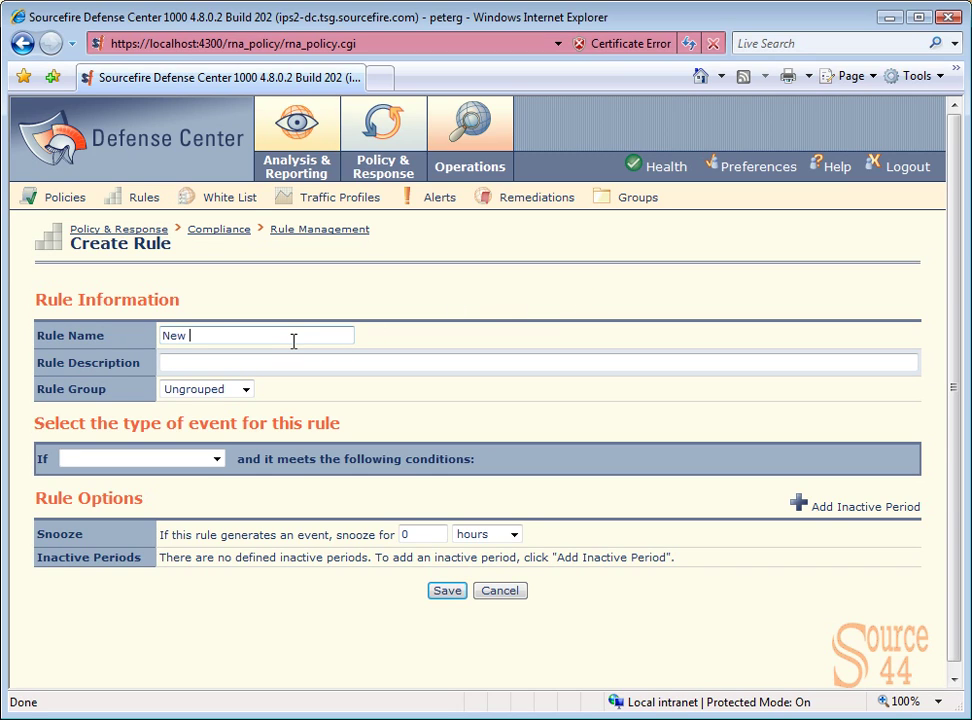
pyautogui.write('Spyware')
pyautogui.press('Tab')
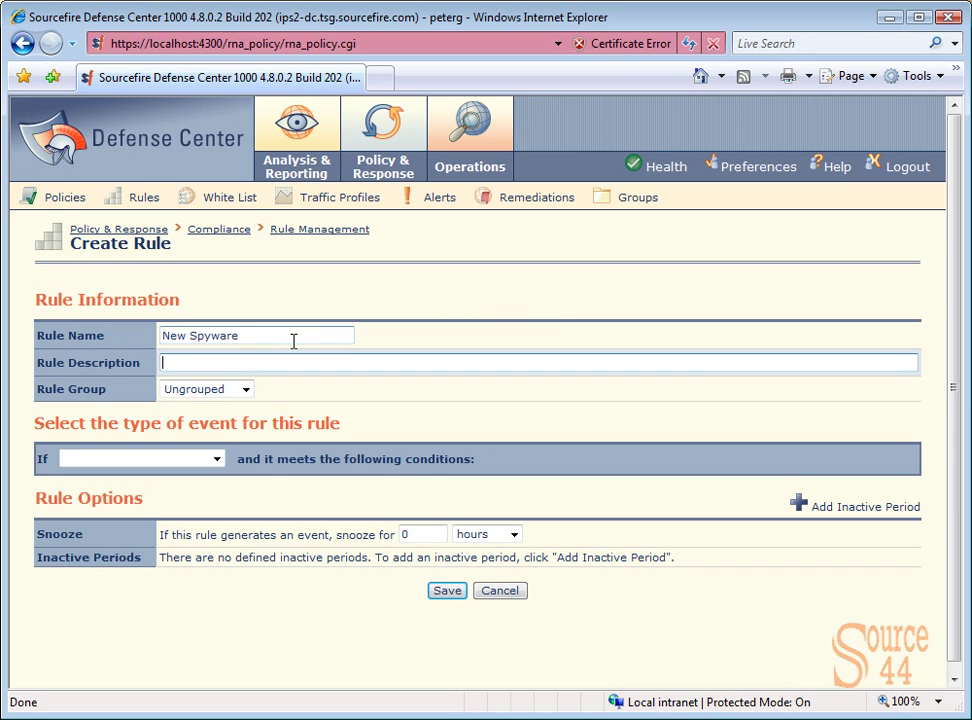
pyautogui.write('Spyware Bob Det')
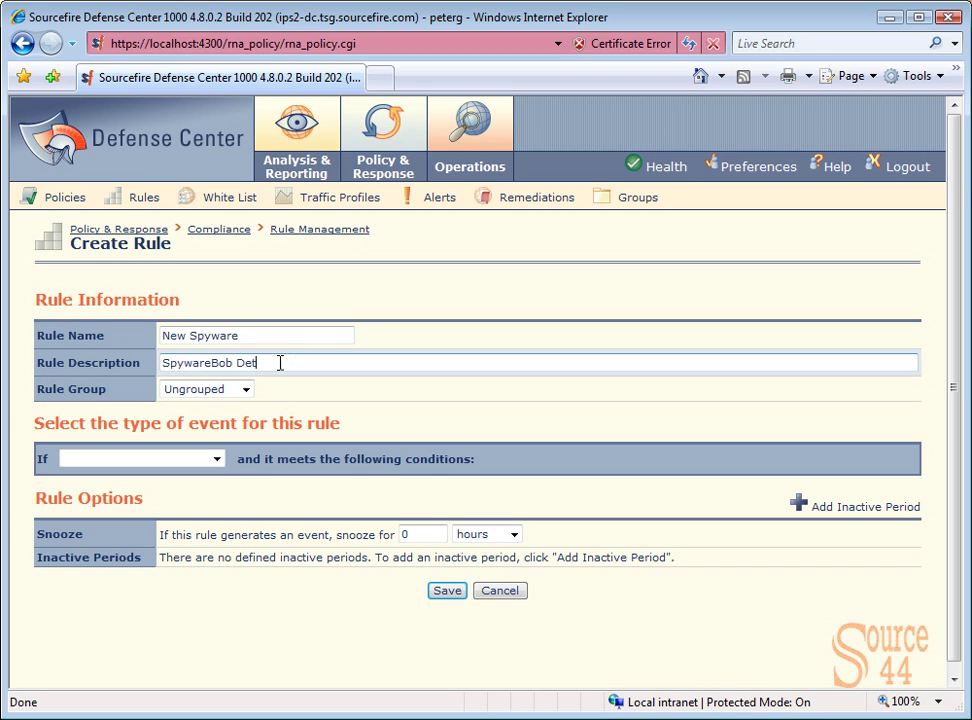
pyautogui.write('ection')
pyautogui.click(217, 459)
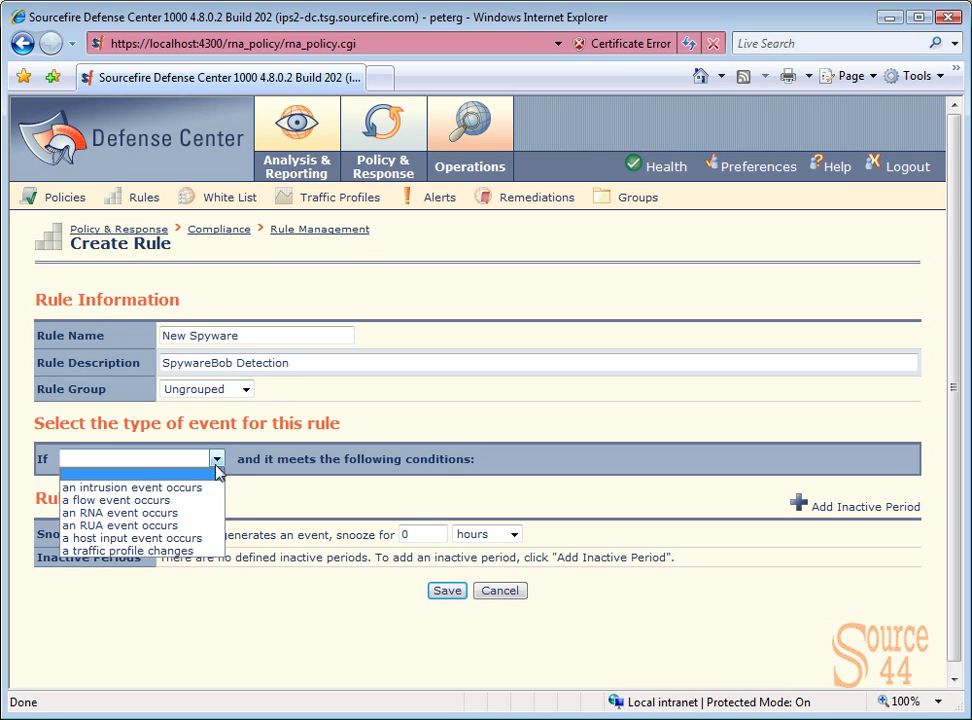
# Trigger the rule on an RNA event with an IP Address condition of 20.1.1.0.
pyautogui.click(213, 513)
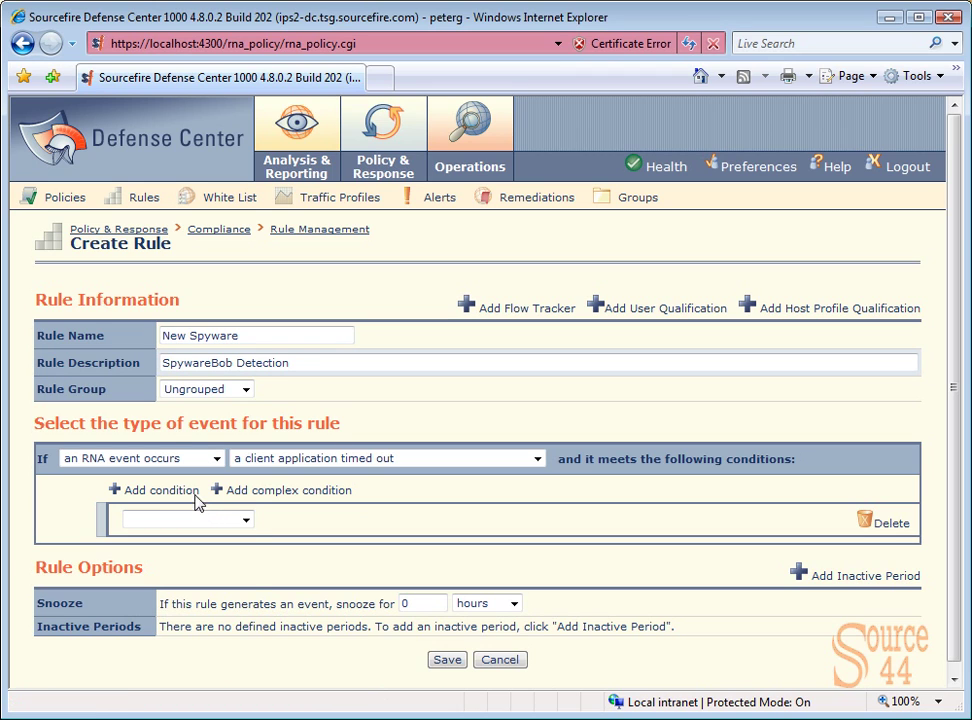
pyautogui.click(245, 520)
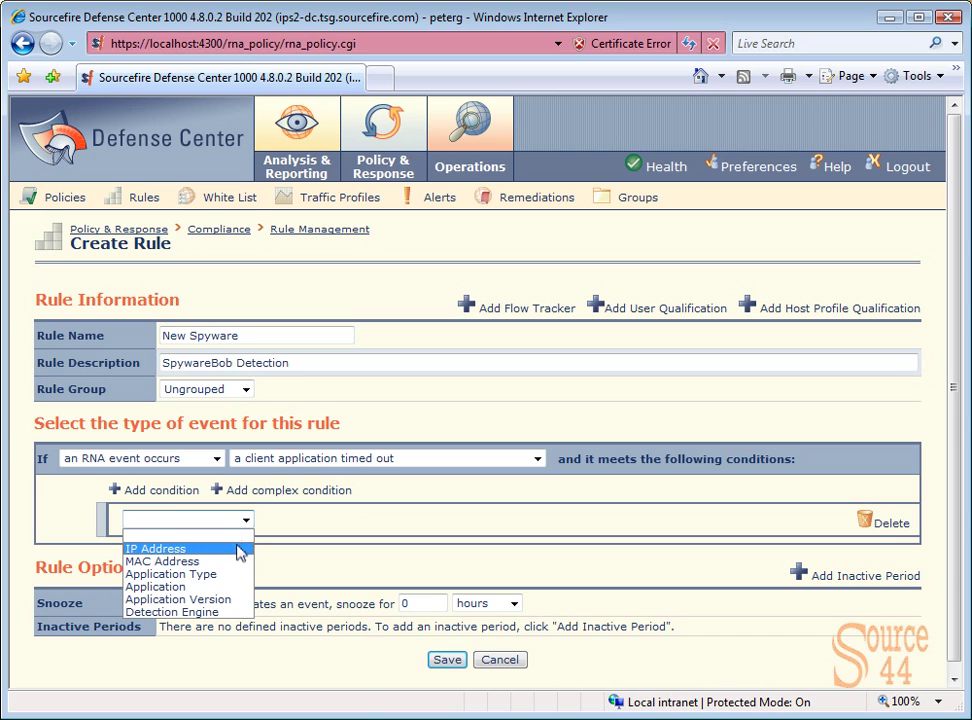
pyautogui.click(238, 550)
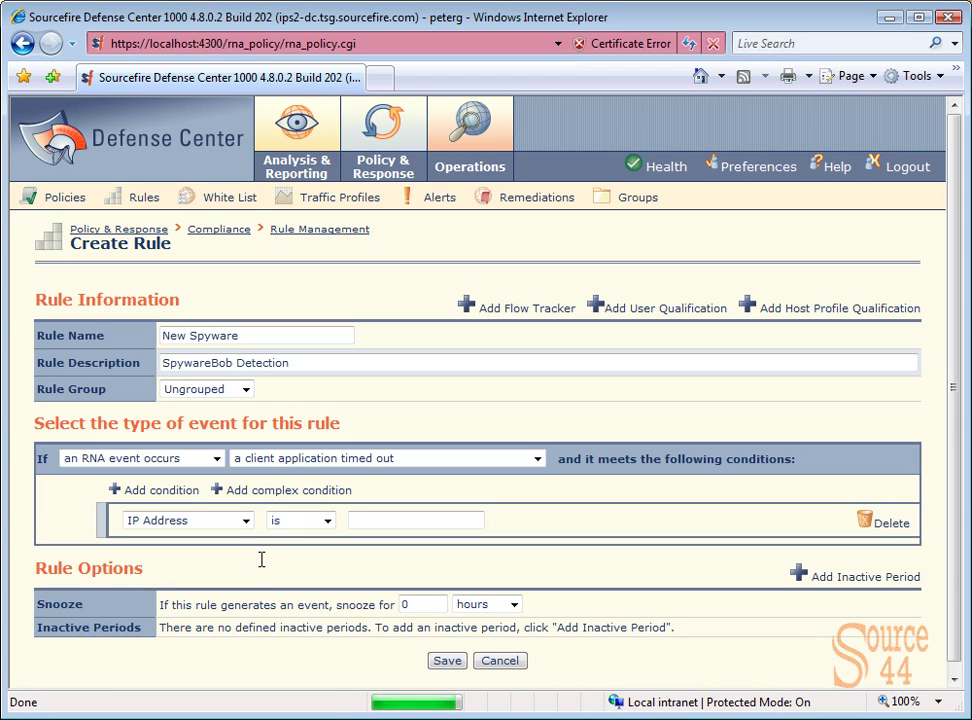
pyautogui.click(356, 518)
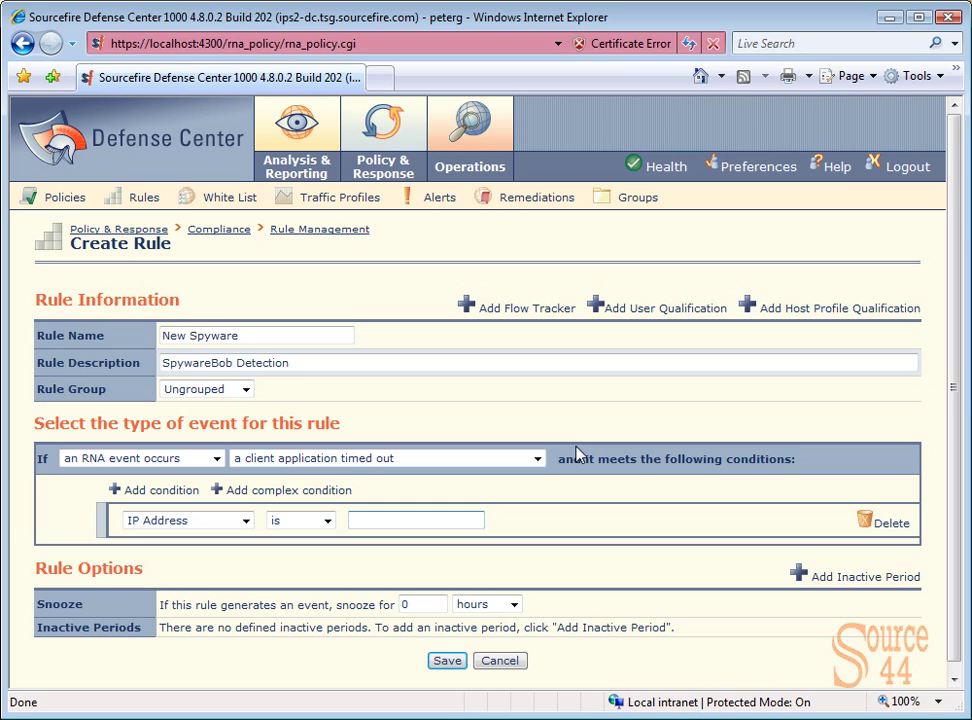
pyautogui.write('20.1.1.0')
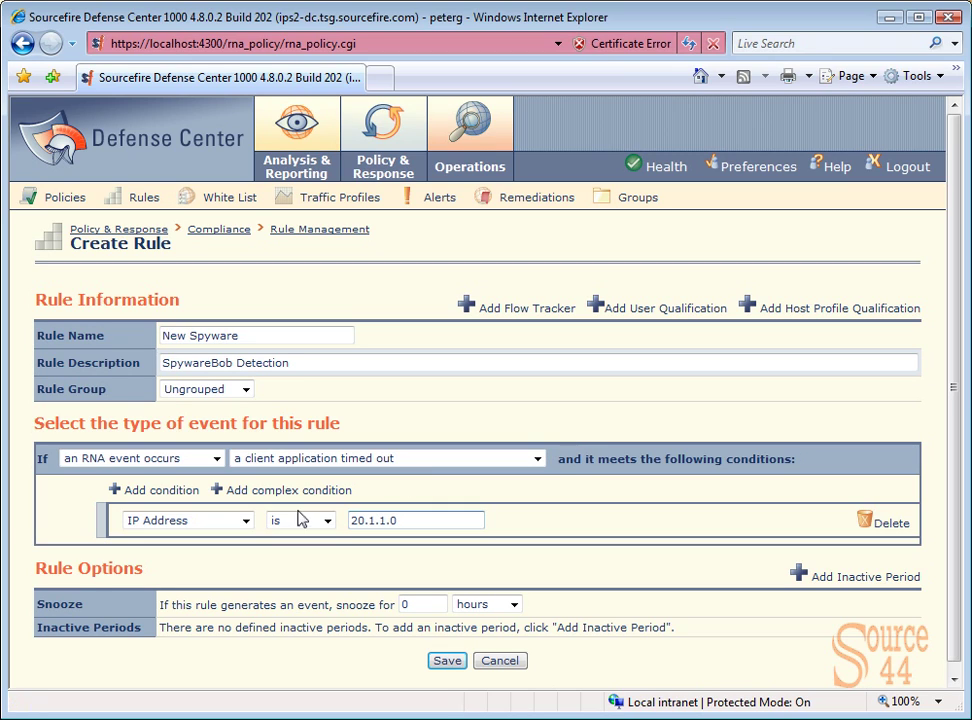
# Add a second condition 'Application is Squirrel Mail' and combine both conditions with AND.
pyautogui.click(165, 492)
pyautogui.click(226, 553)
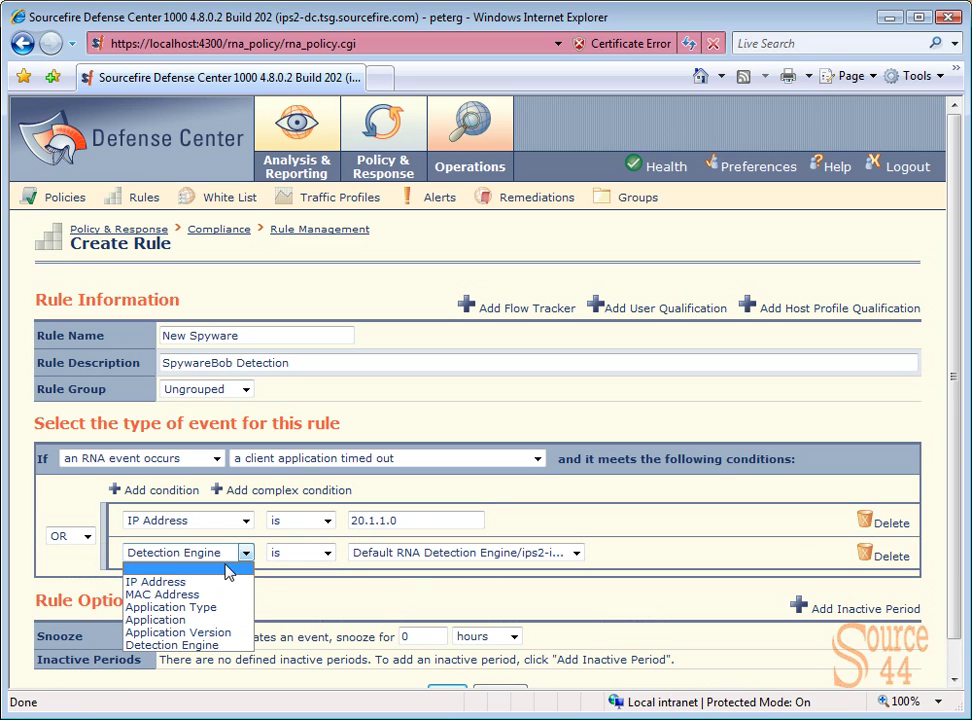
pyautogui.click(228, 621)
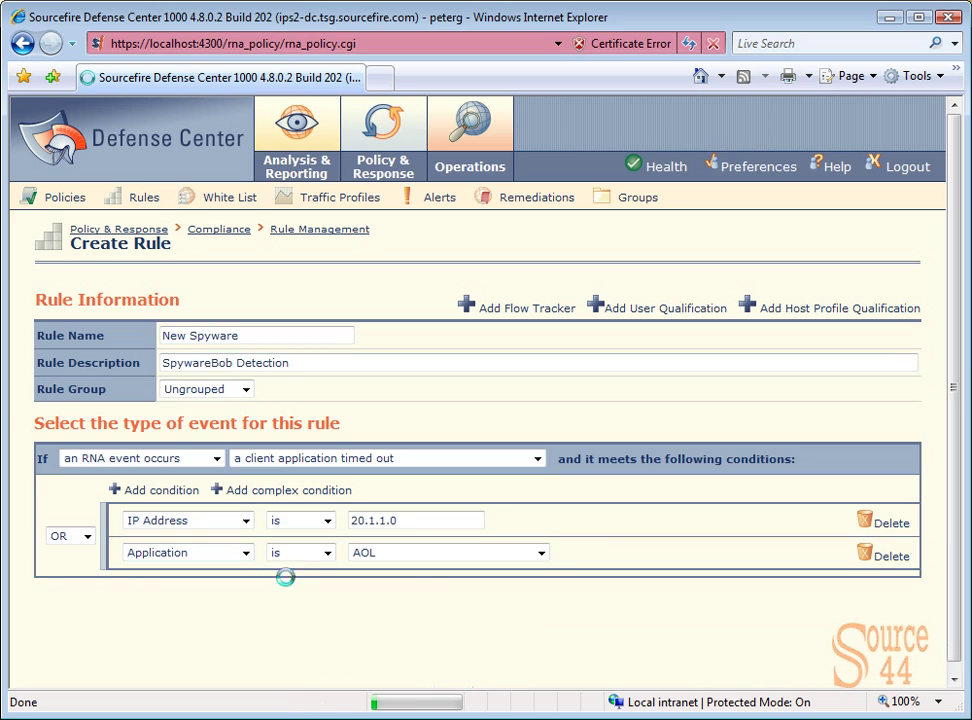
pyautogui.click(326, 553)
pyautogui.click(334, 553)
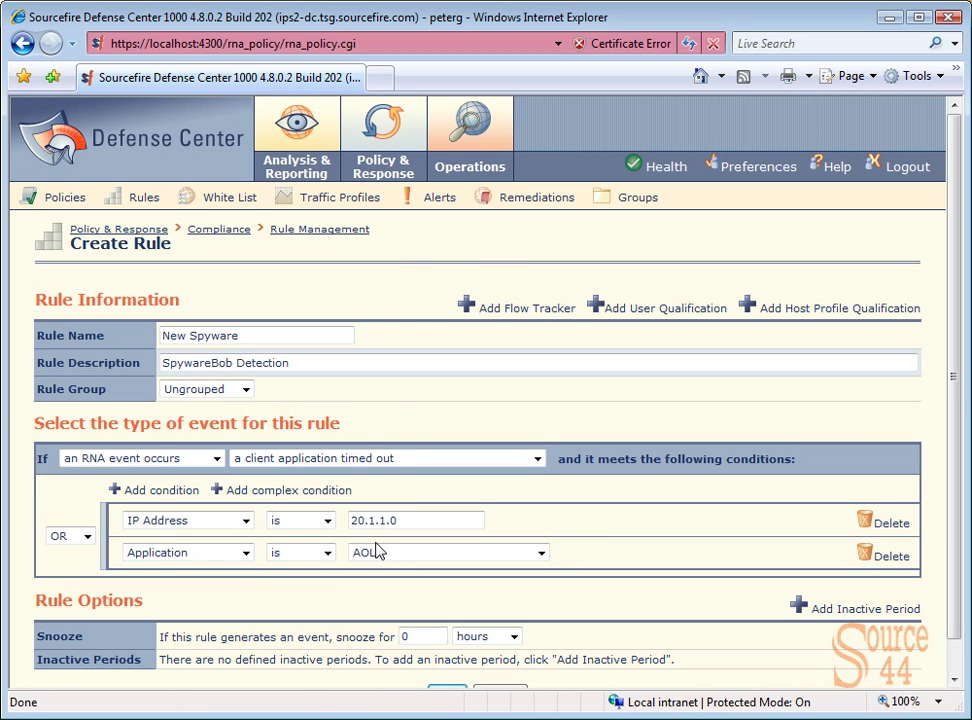
pyautogui.click(380, 553)
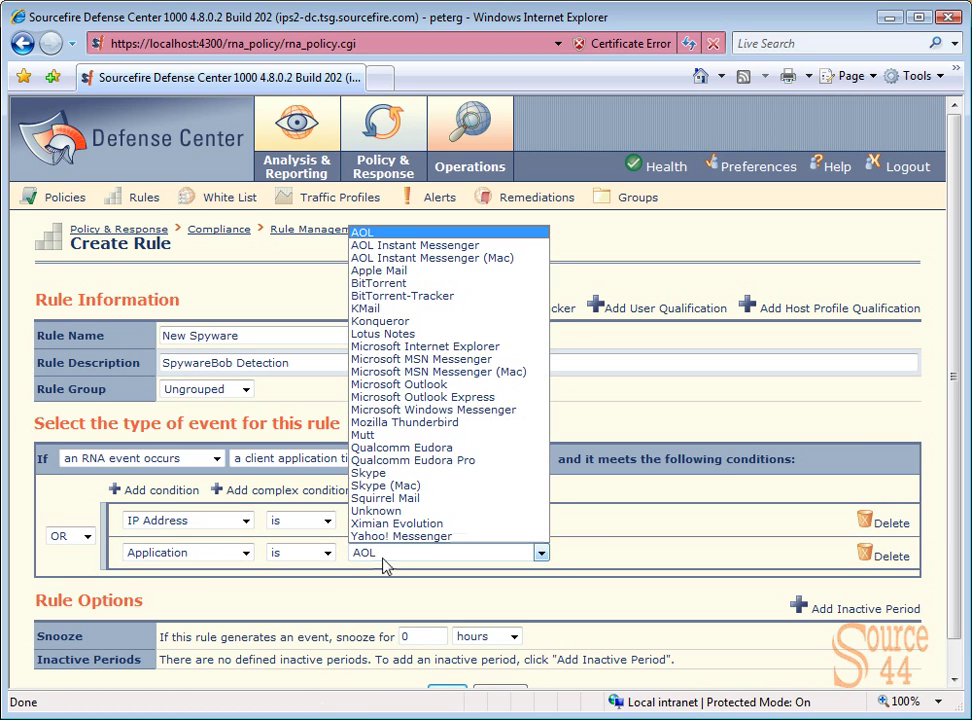
pyautogui.click(405, 498)
pyautogui.click(86, 537)
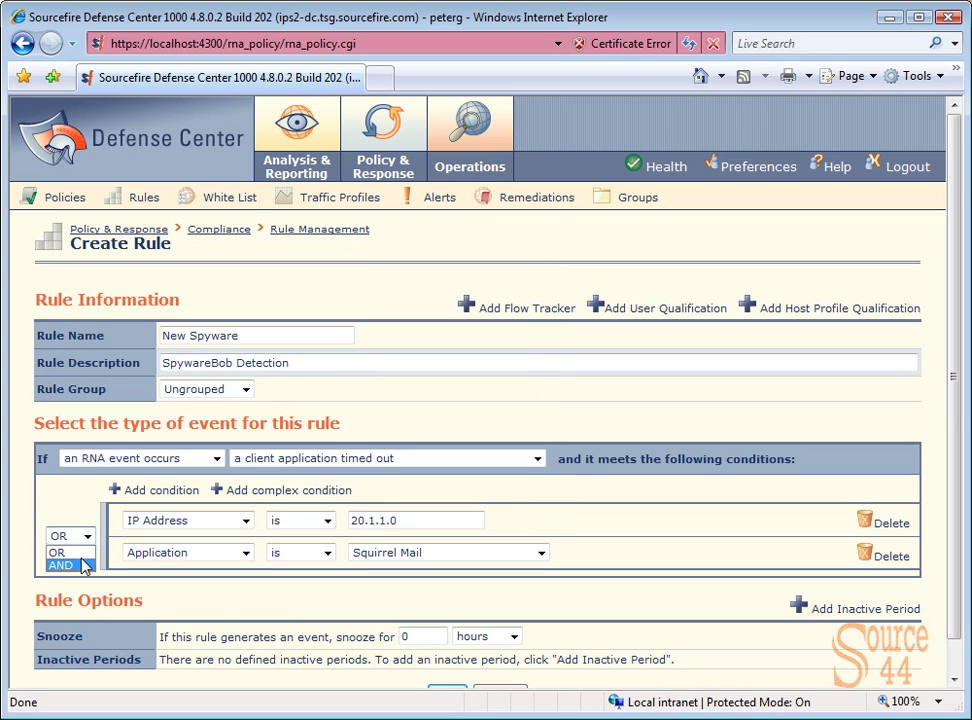
pyautogui.click(84, 566)
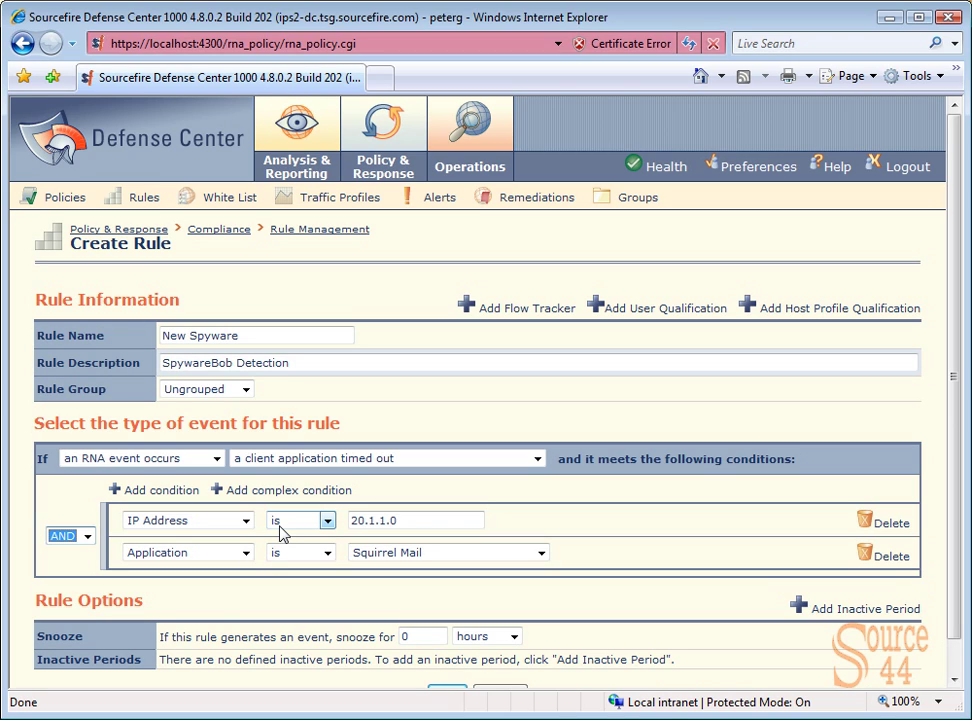
# Save the New Spyware rule and return to the compliance policies list.
pyautogui.scroll(-1, 957, 527)
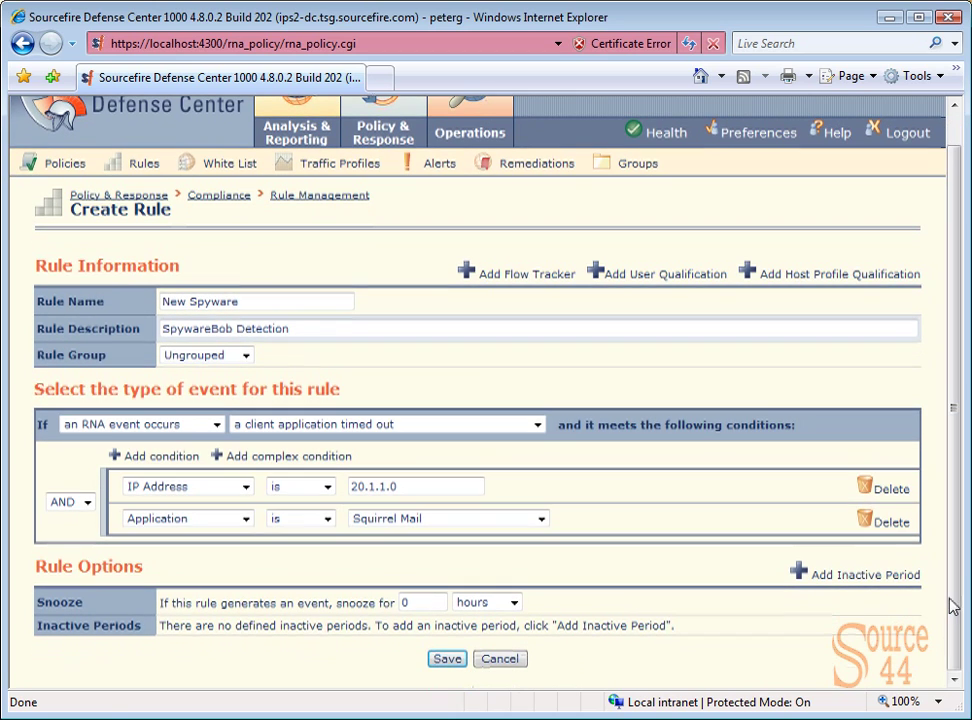
pyautogui.click(445, 659)
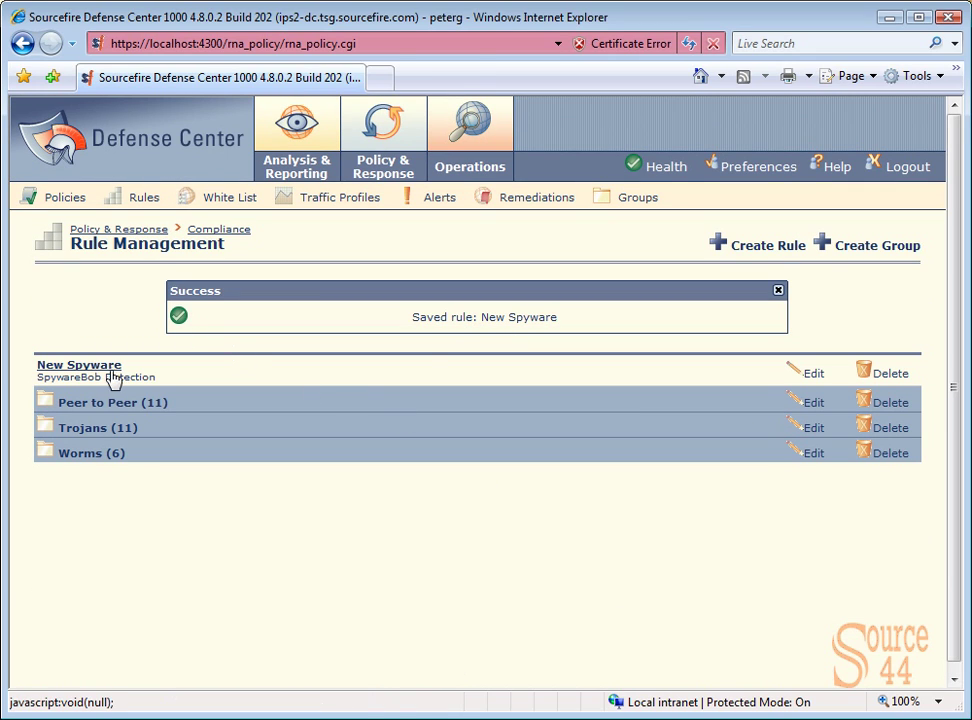
pyautogui.click(84, 199)
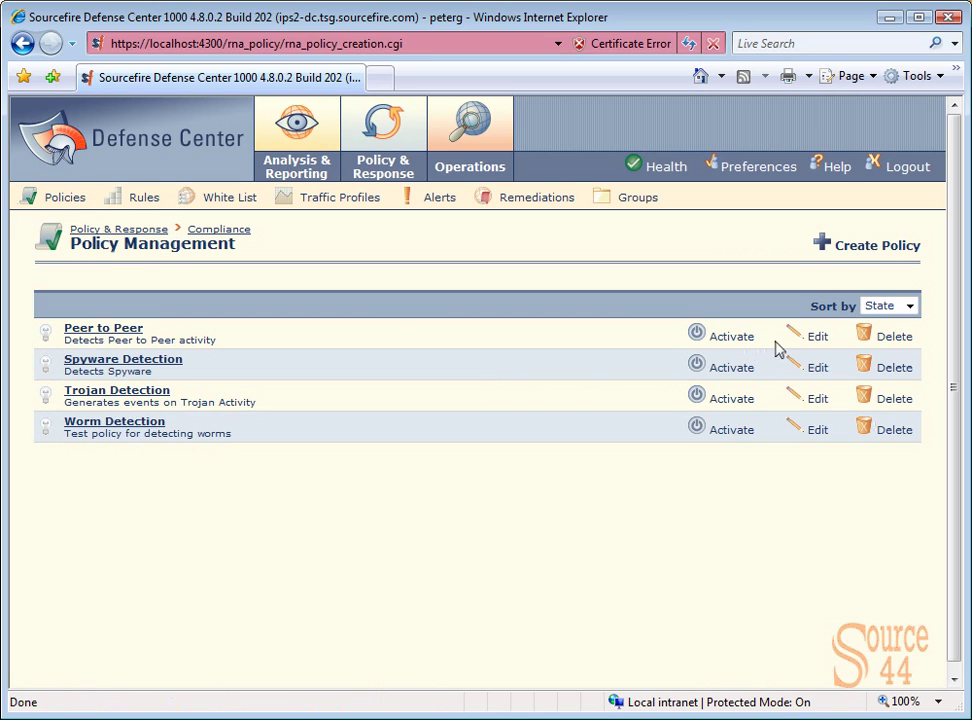
# Add the New Spyware (SpywareBob Detection) rule to the Spyware Detection policy.
pyautogui.click(818, 368)
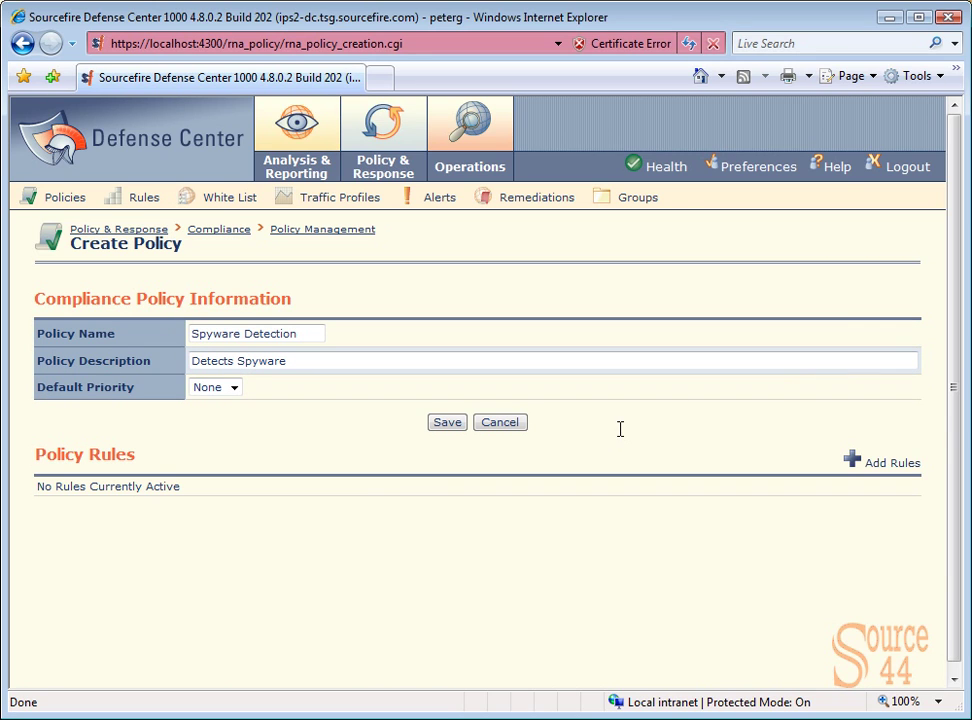
pyautogui.click(855, 462)
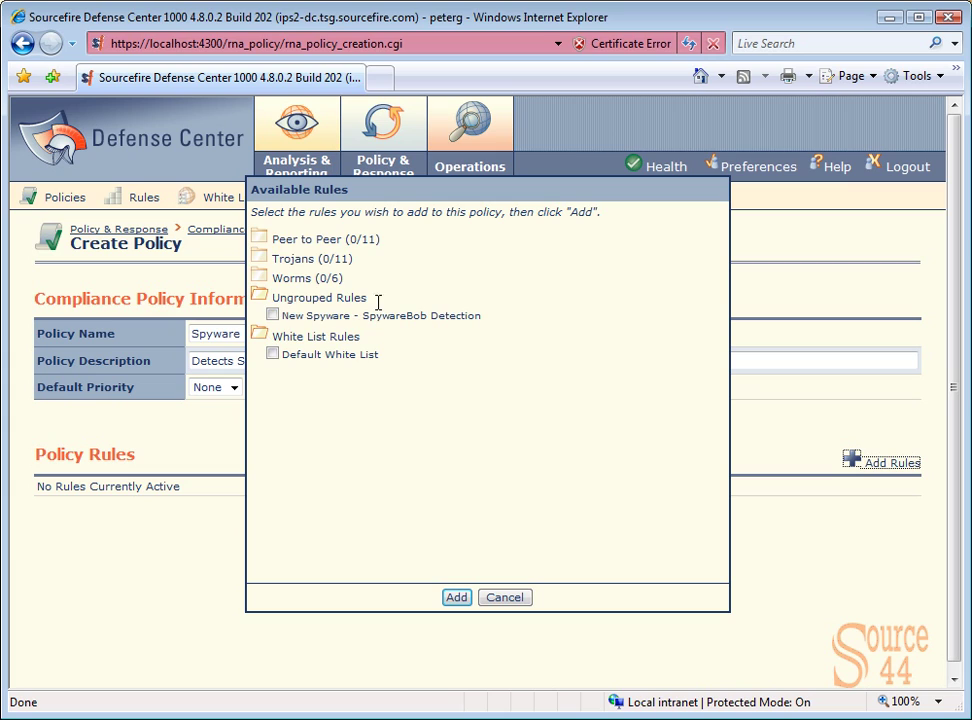
pyautogui.click(274, 316)
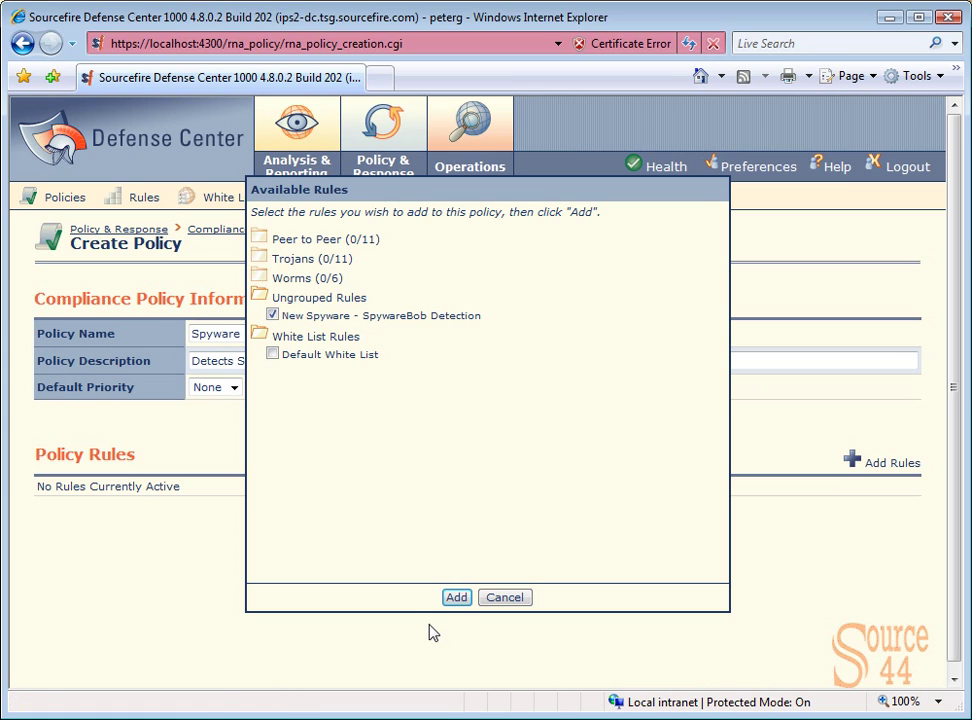
pyautogui.click(458, 600)
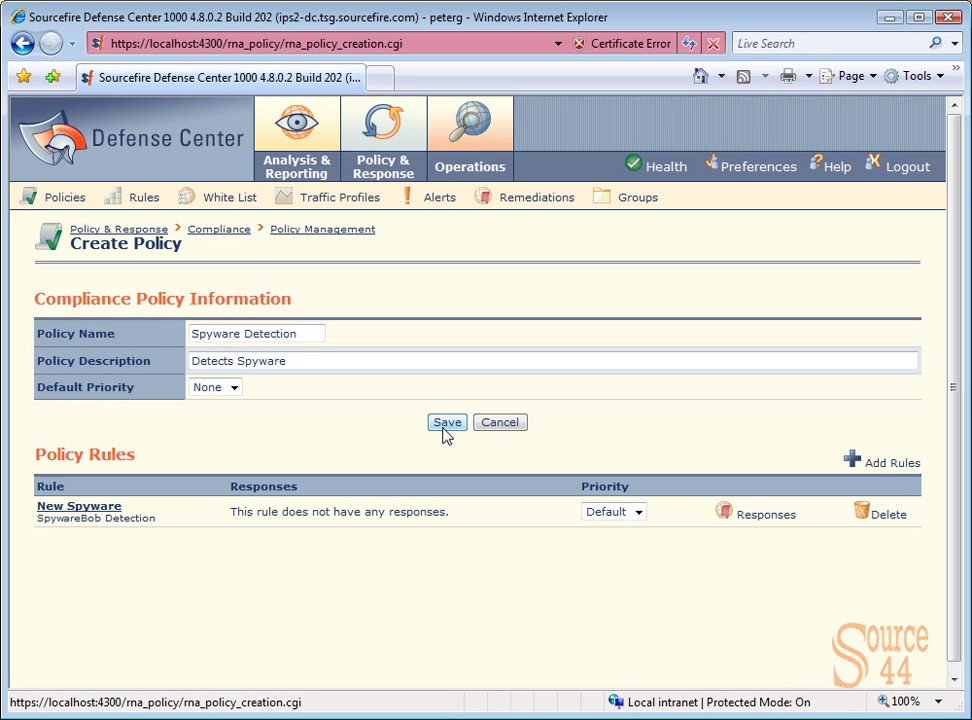
# Set the New Spyware rule's priority to 5 and review its no-responses note.
pyautogui.click(612, 512)
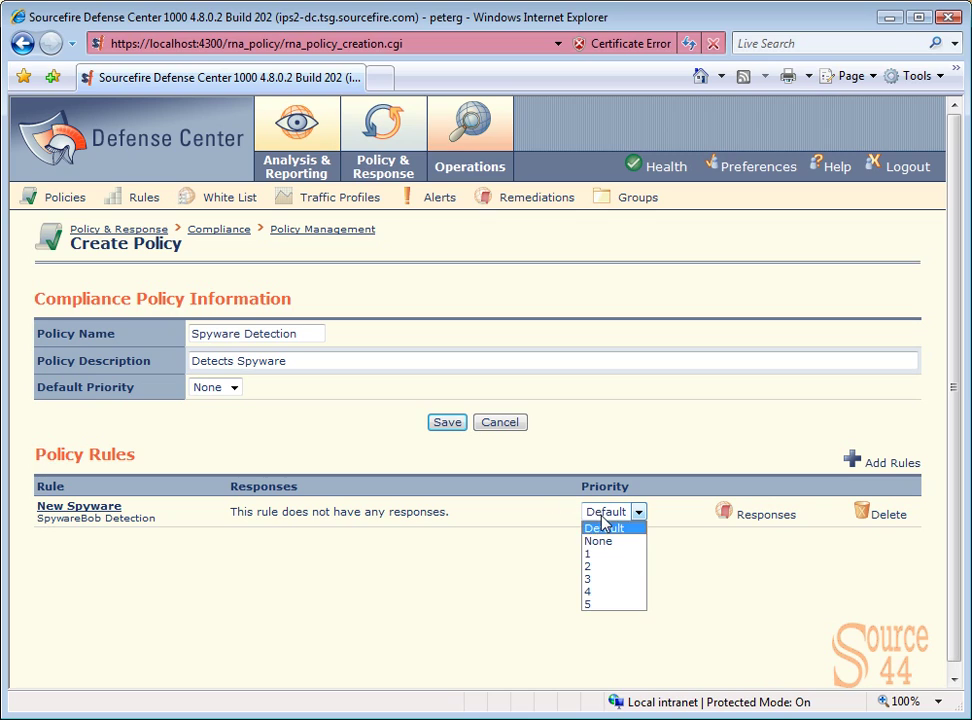
pyautogui.click(612, 604)
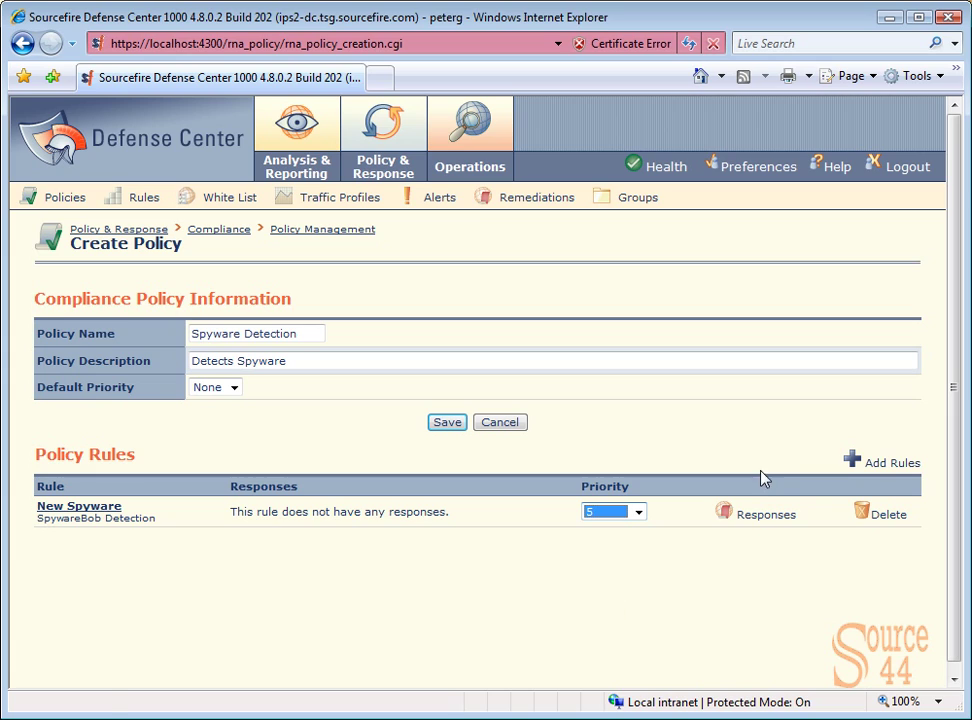
pyautogui.moveTo(456, 520); pyautogui.dragTo(267, 514)
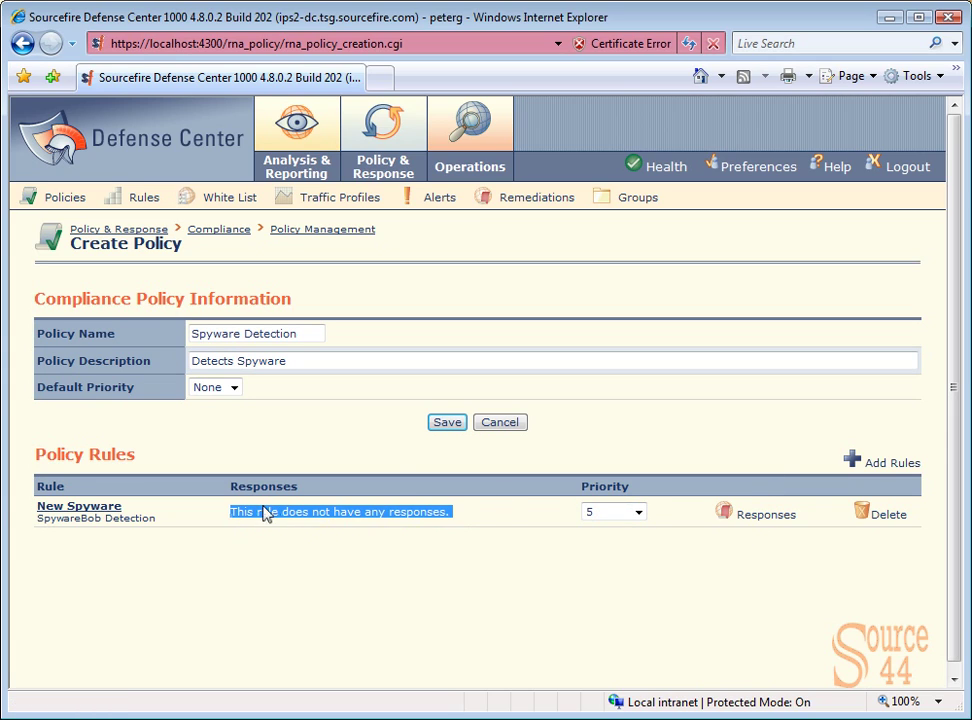
pyautogui.click(426, 465)
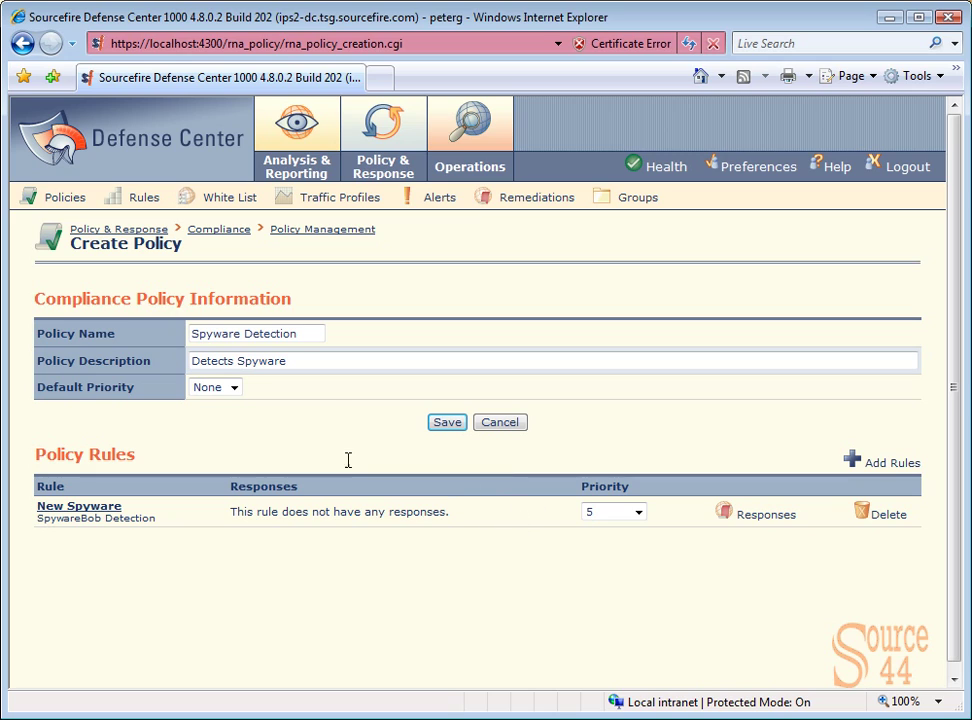